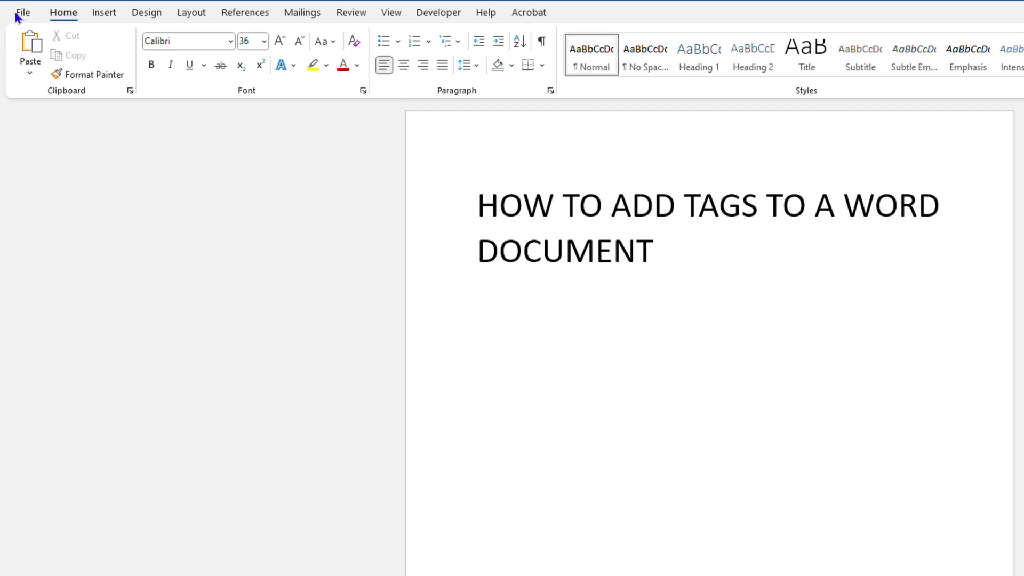
Step: Open the File backstage view for 'How to add tags to a Word document'
{"action": "left_click", "coordinate": [21, 13]}
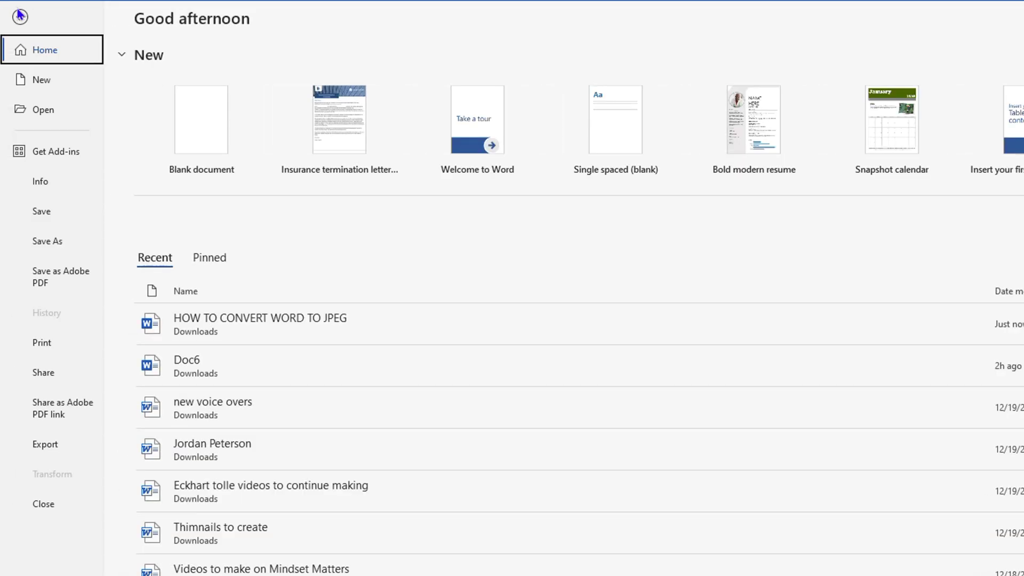
Step: Show the Info page with the document's size, title and empty Tags field
{"action": "left_click", "coordinate": [46, 180]}
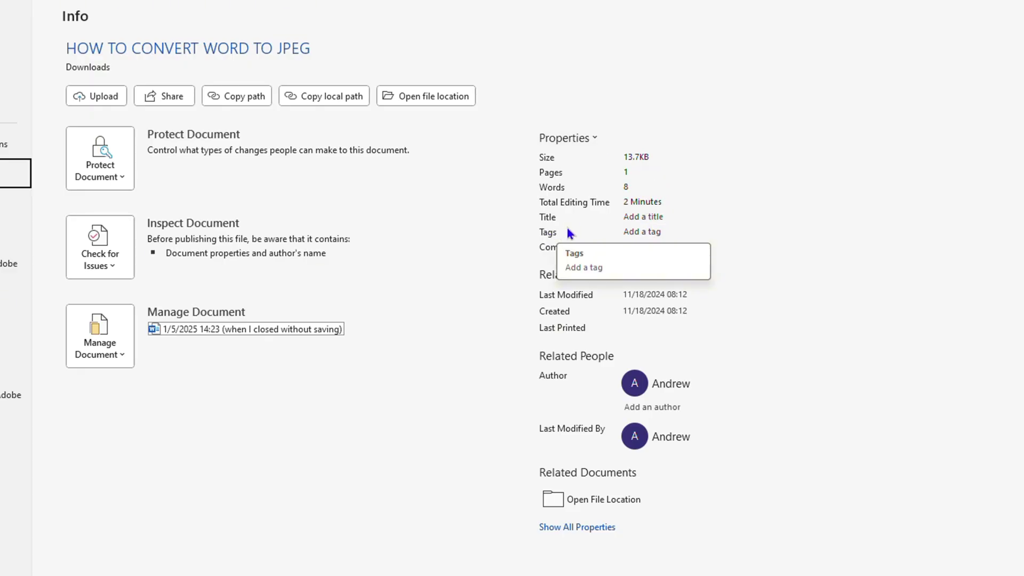
Step: Enter 'Drew Tutorial' in the Tags field and commit it
{"action": "left_click", "coordinate": [653, 232]}
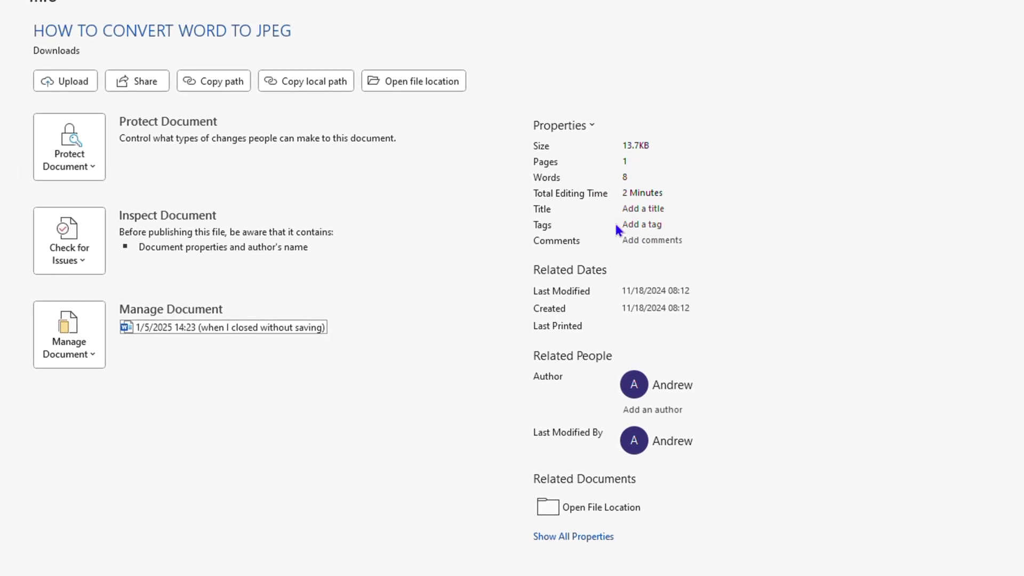
{"action": "left_click", "coordinate": [640, 224]}
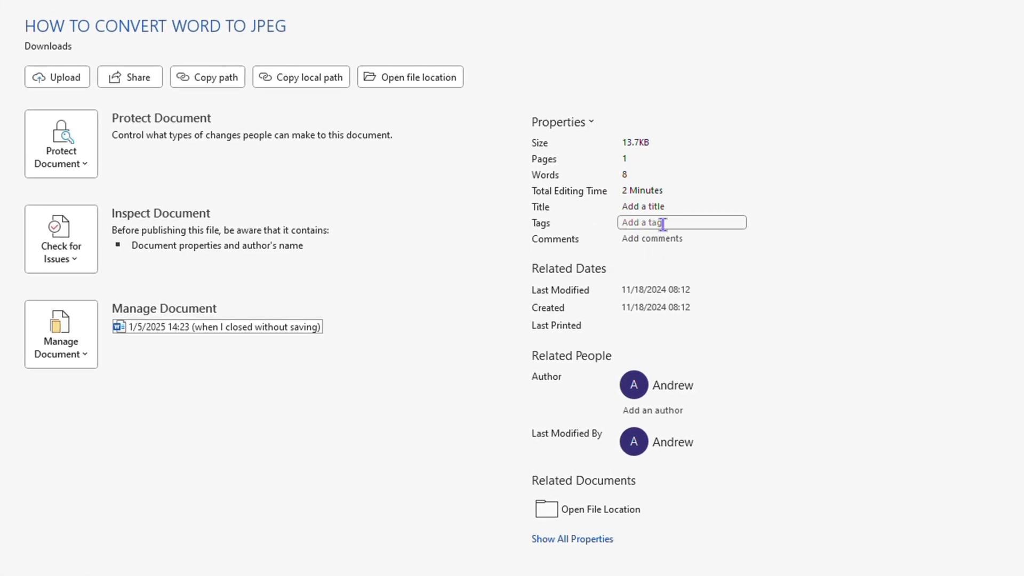
{"action": "left_click", "coordinate": [664, 224]}
{"action": "type", "text": "Drew Tutorial"}
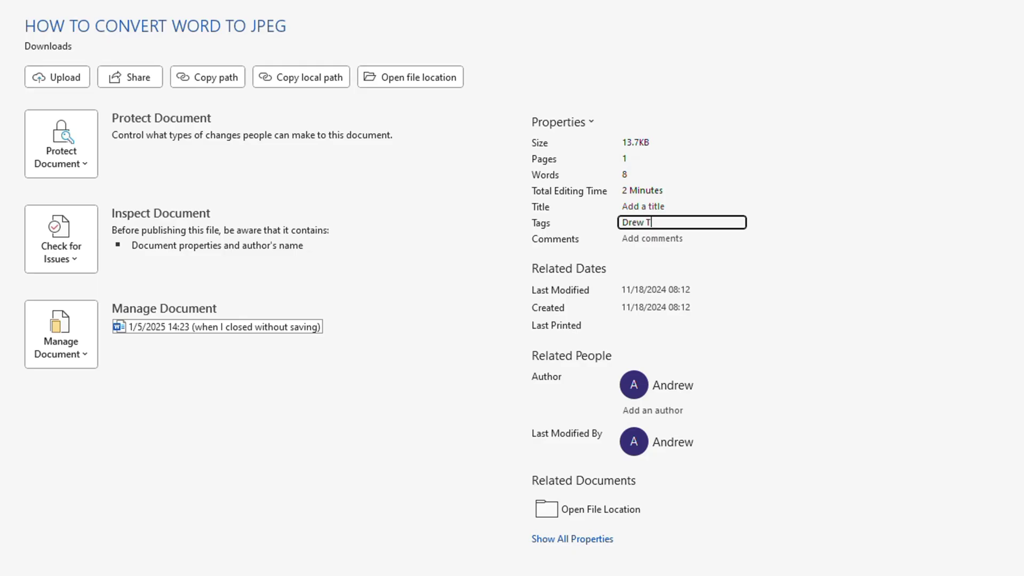
{"action": "left_click", "coordinate": [897, 361]}
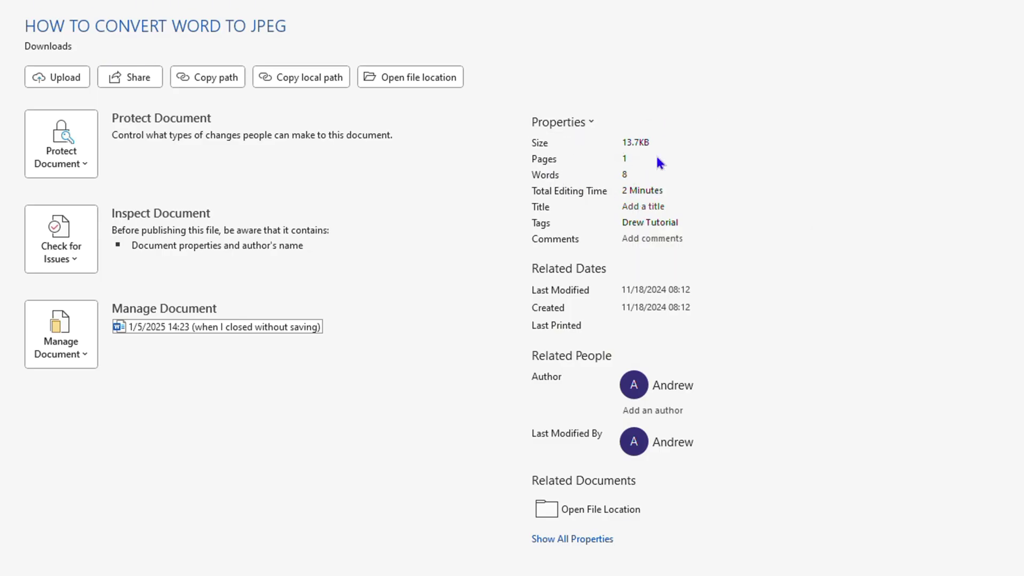
{"action": "left_click", "coordinate": [593, 125]}
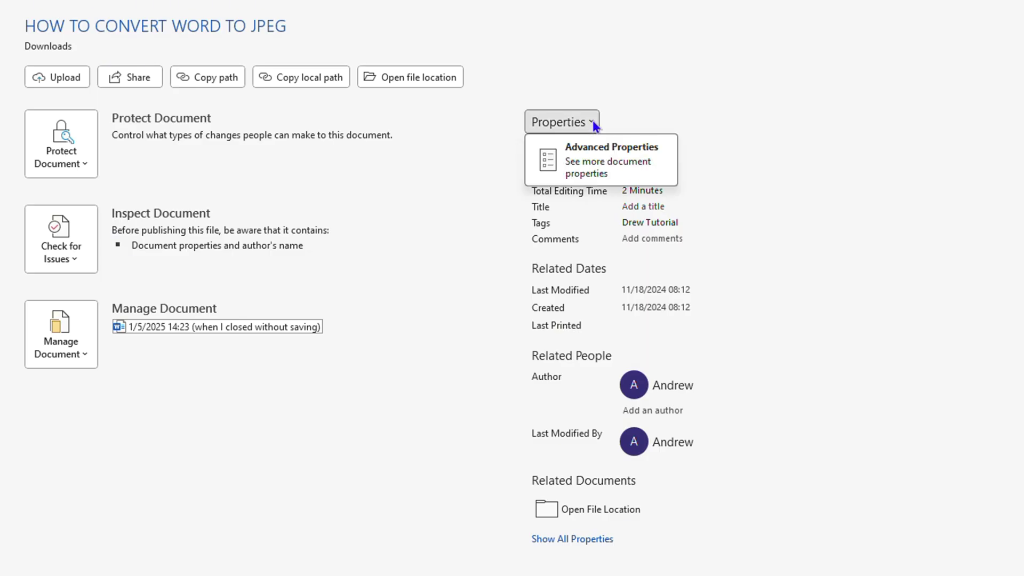
{"action": "left_click", "coordinate": [593, 161]}
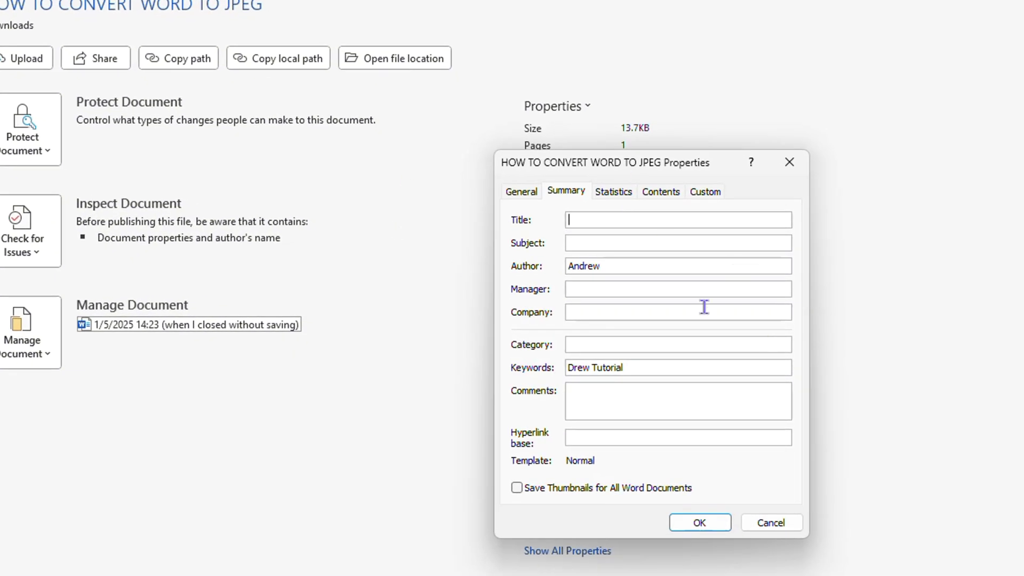
{"action": "left_click", "coordinate": [522, 192]}
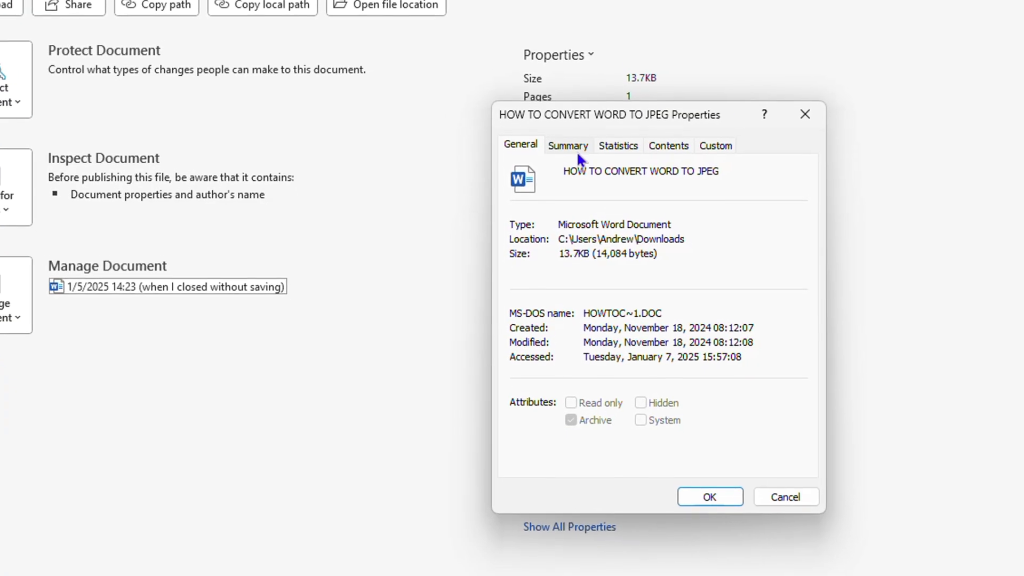
{"action": "left_click", "coordinate": [568, 145]}
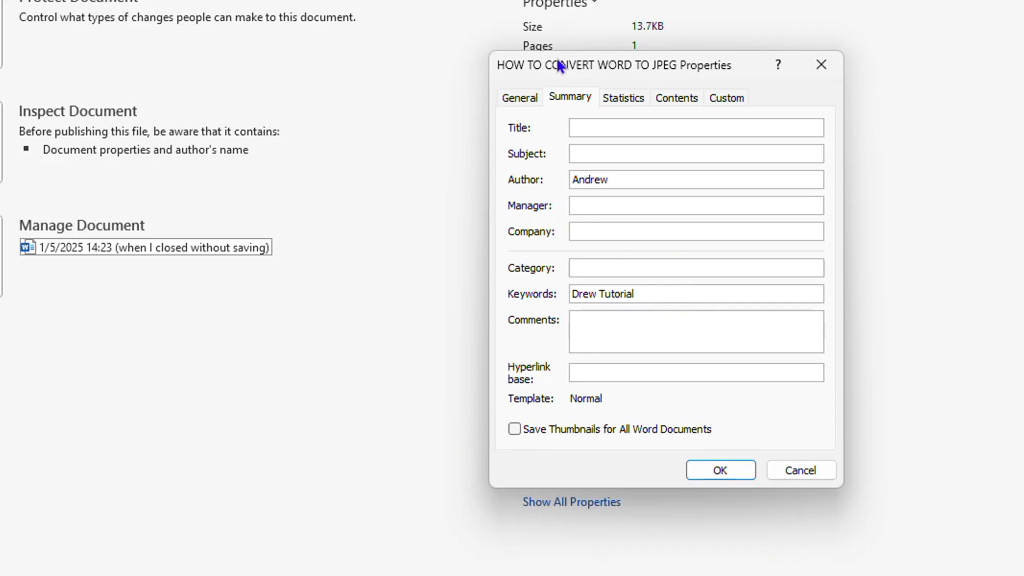
{"action": "left_click", "coordinate": [625, 98]}
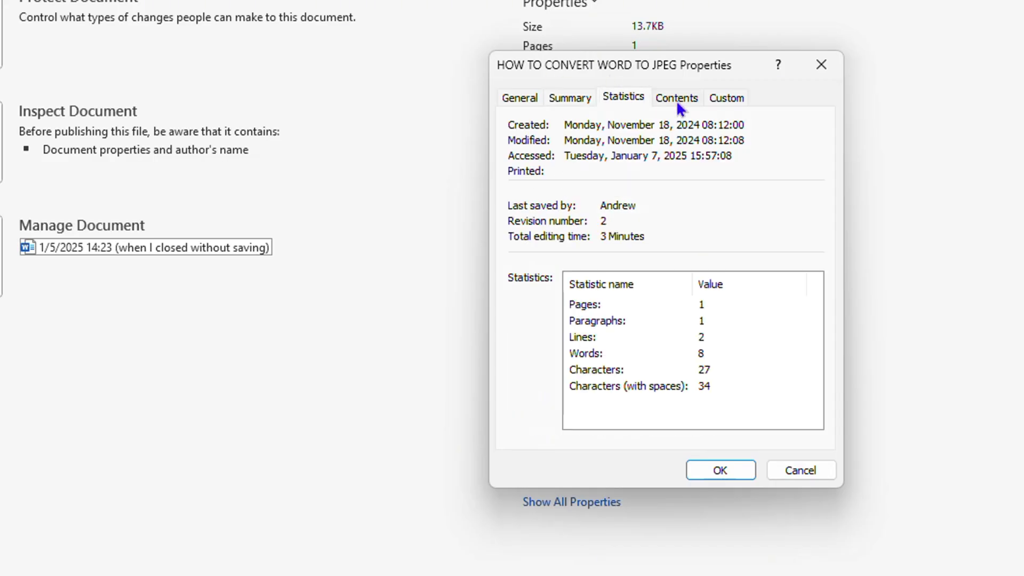
{"action": "left_click", "coordinate": [676, 98]}
{"action": "left_click", "coordinate": [728, 97]}
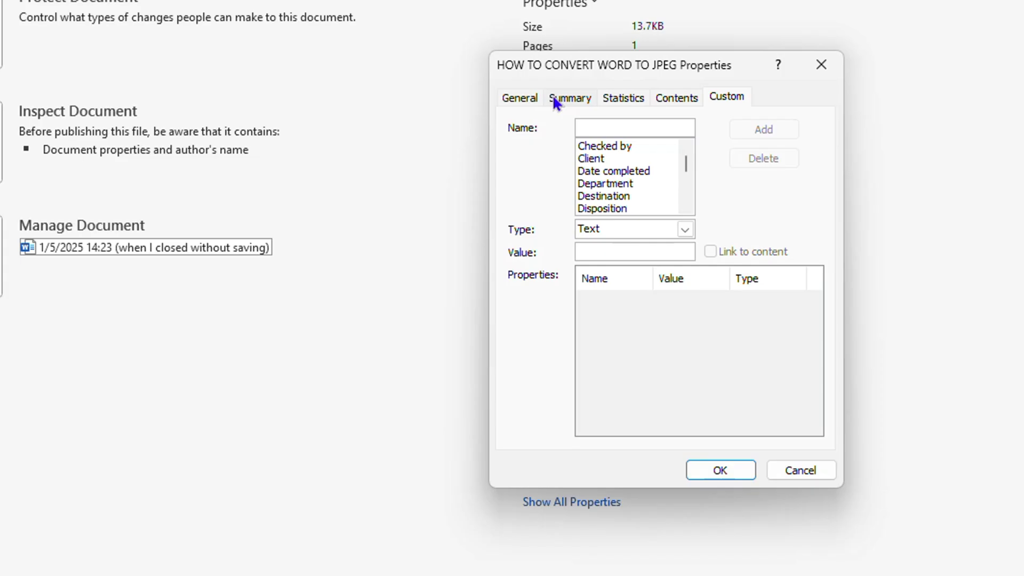
{"action": "left_click", "coordinate": [569, 98]}
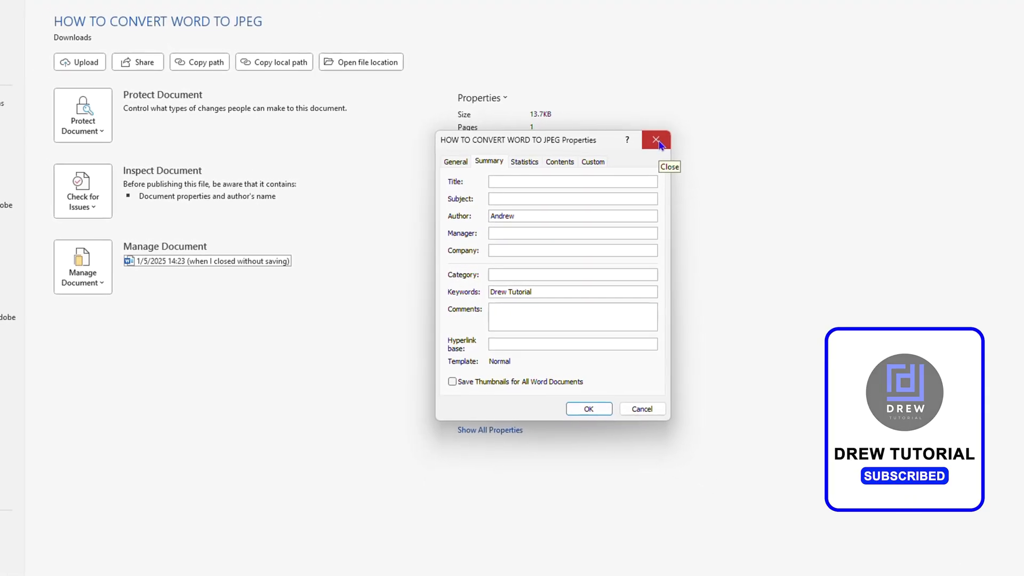
{"action": "left_click", "coordinate": [659, 145]}
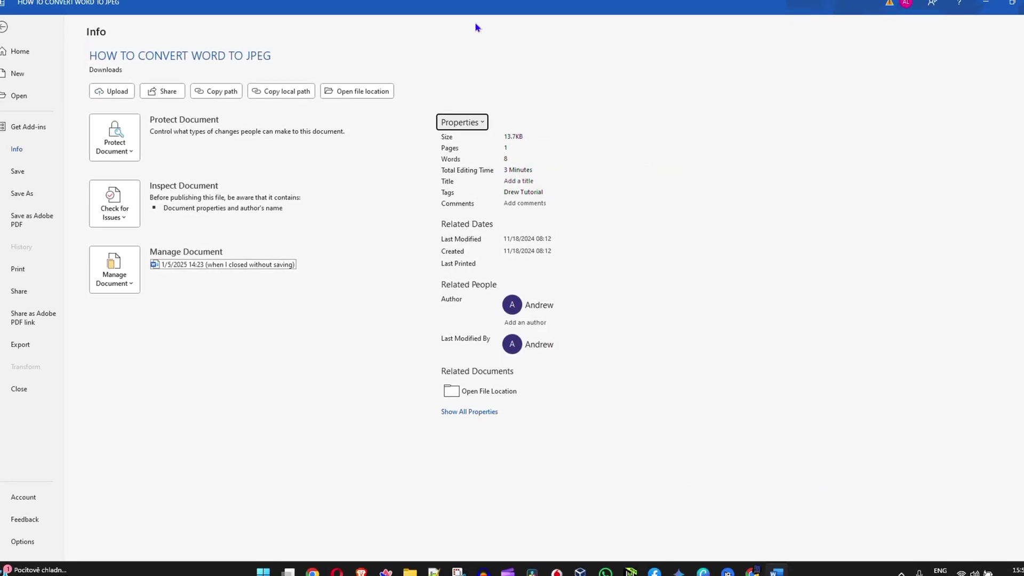